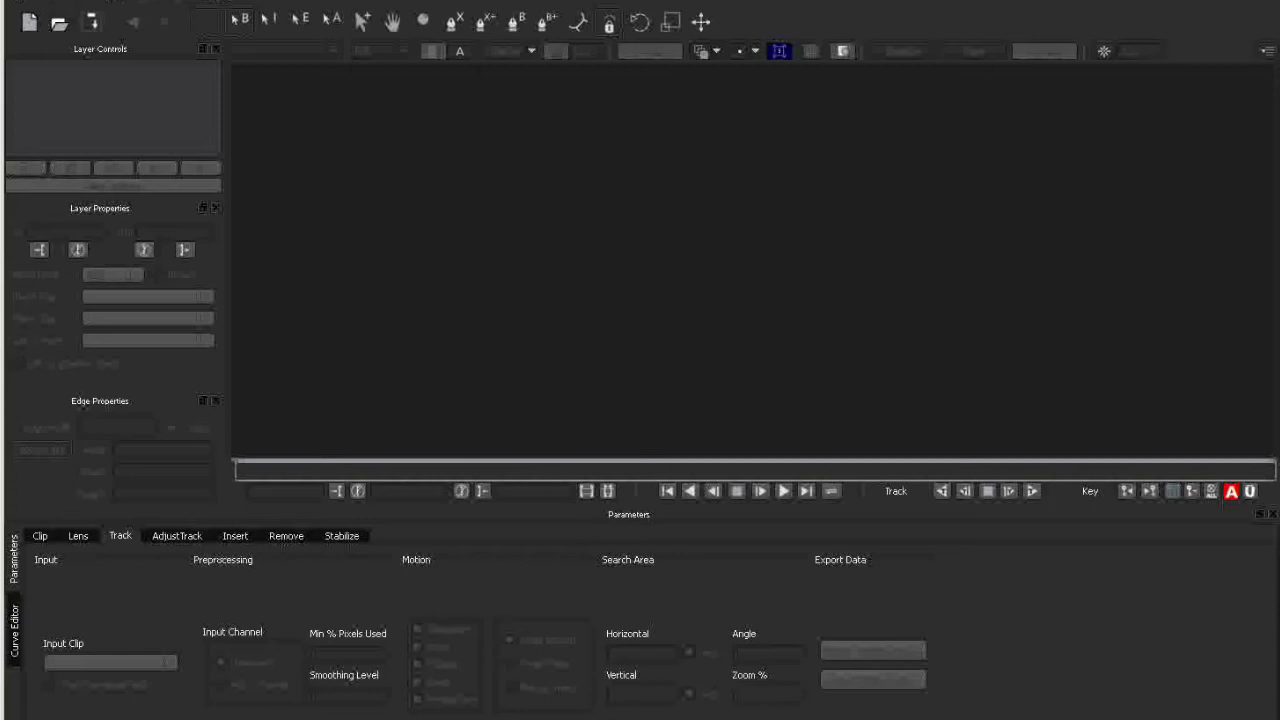
Create a new project from the image sequence starting with Plant.00064.jpg, keeping the default name, frame range and clip settings.
click(29, 21)
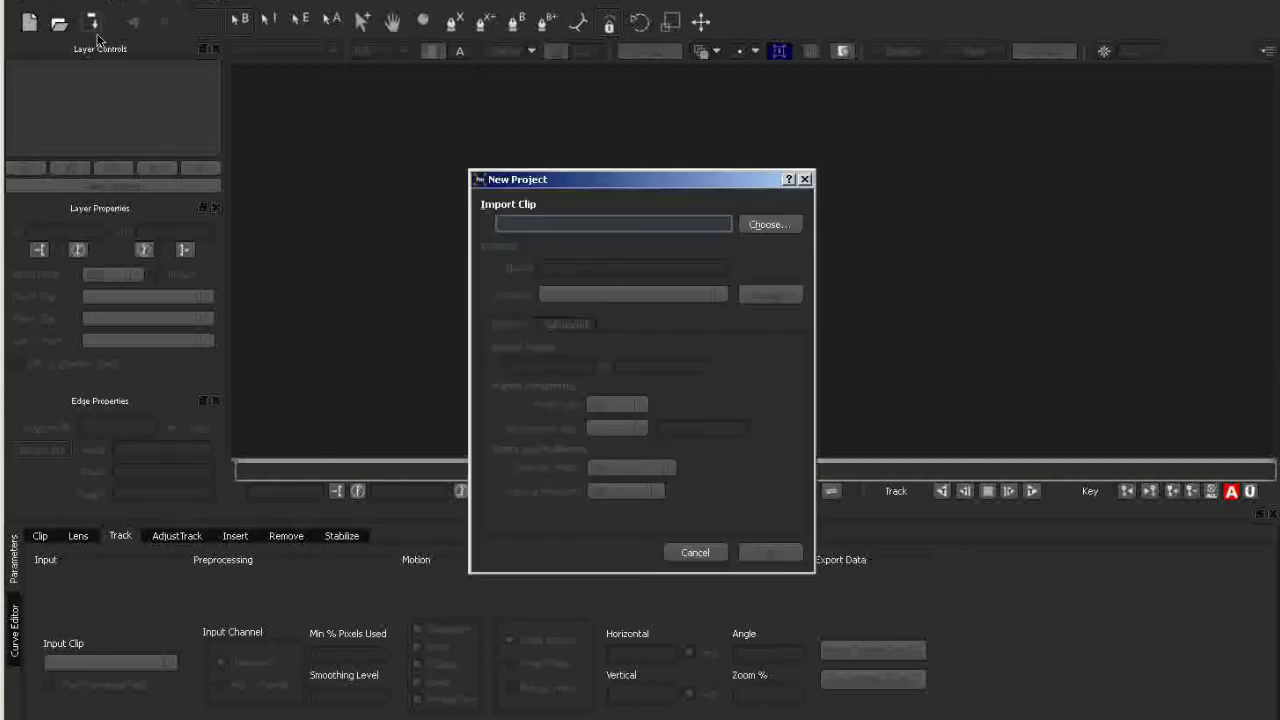
click(769, 224)
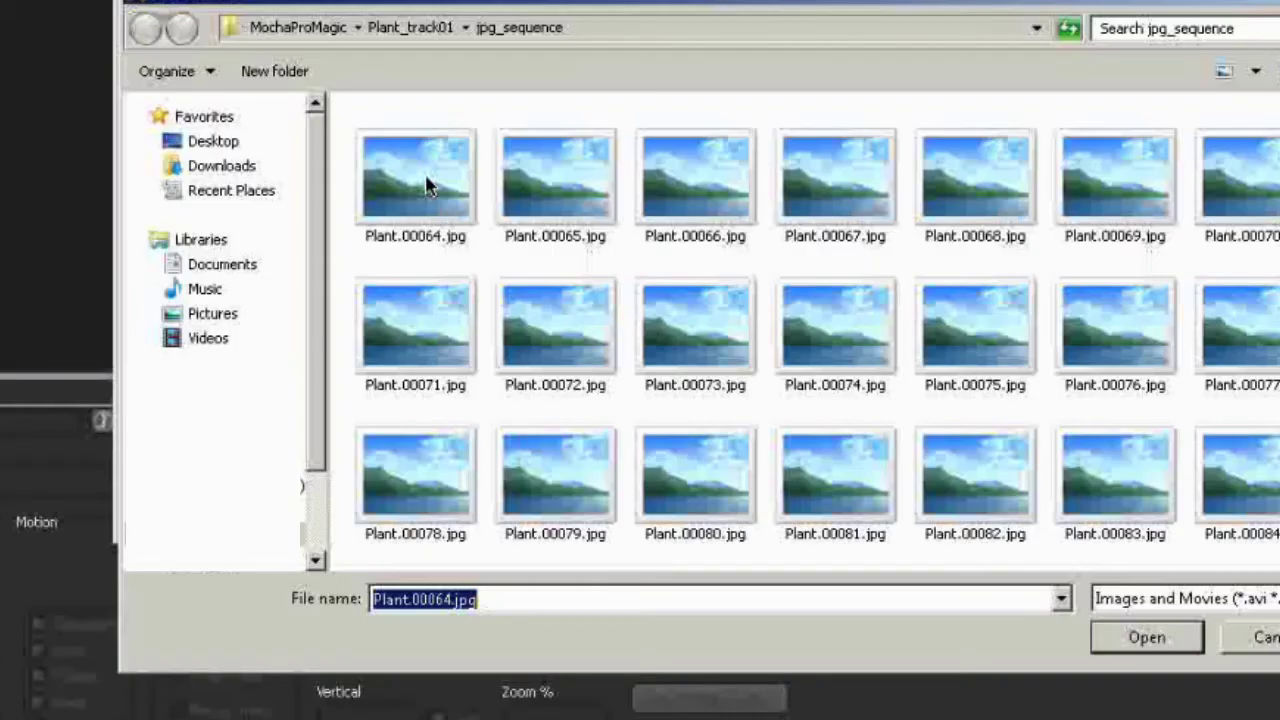
click(362, 143)
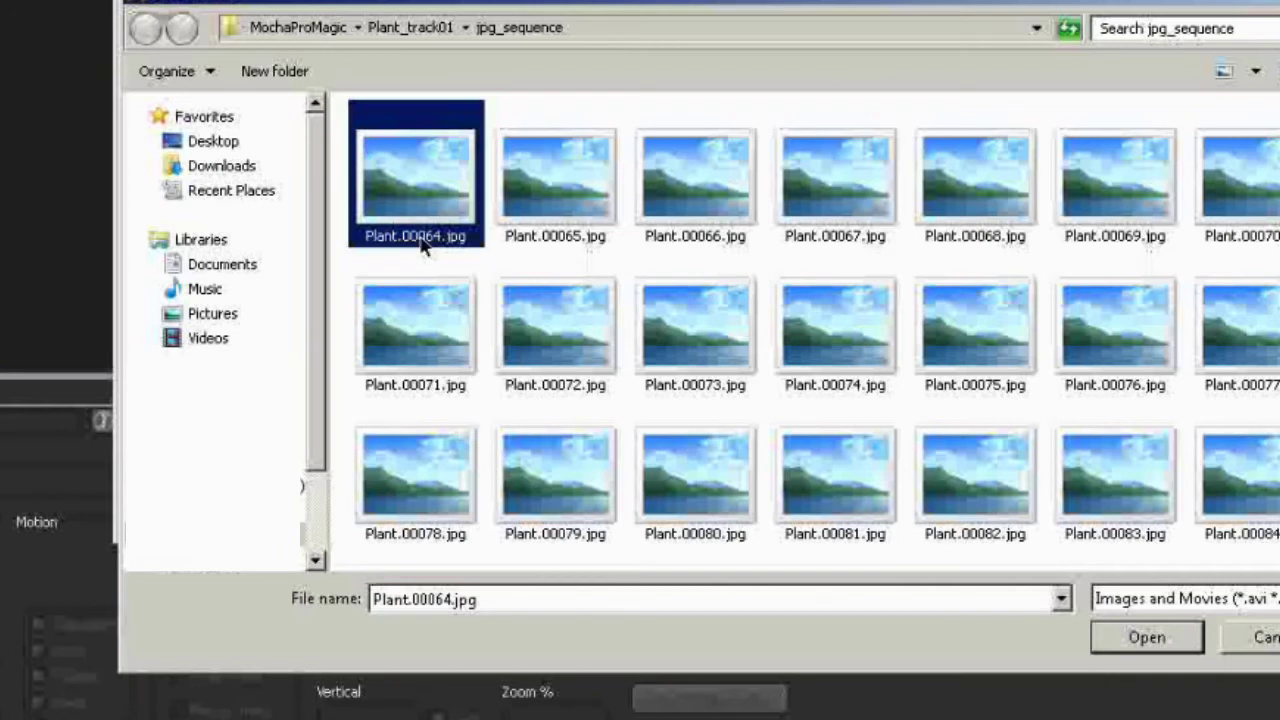
double_click(421, 240)
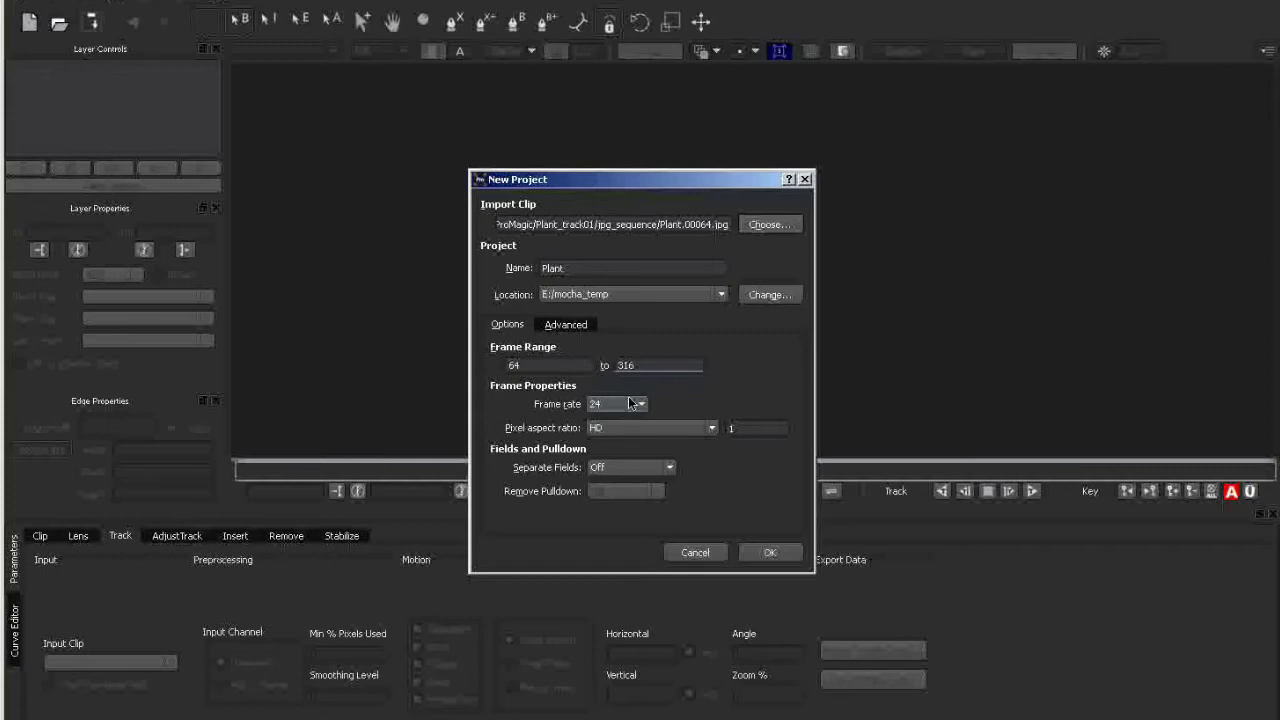
click(507, 324)
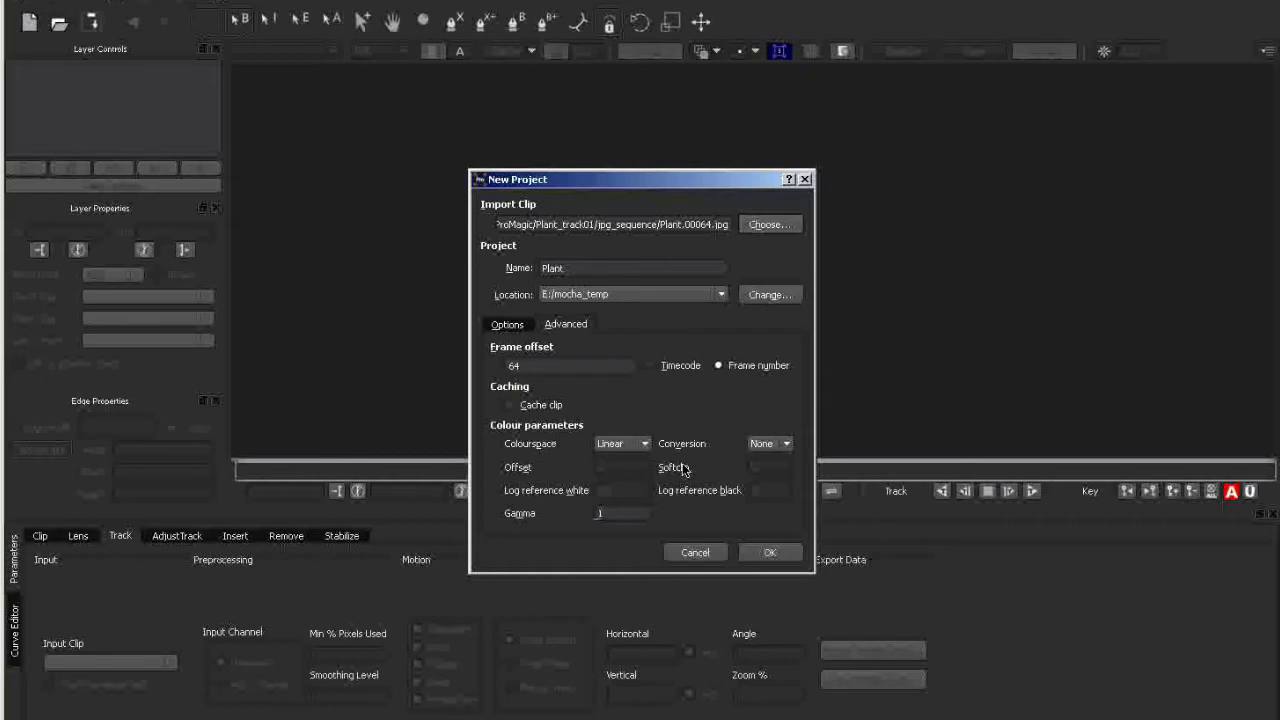
click(775, 553)
key(Return)
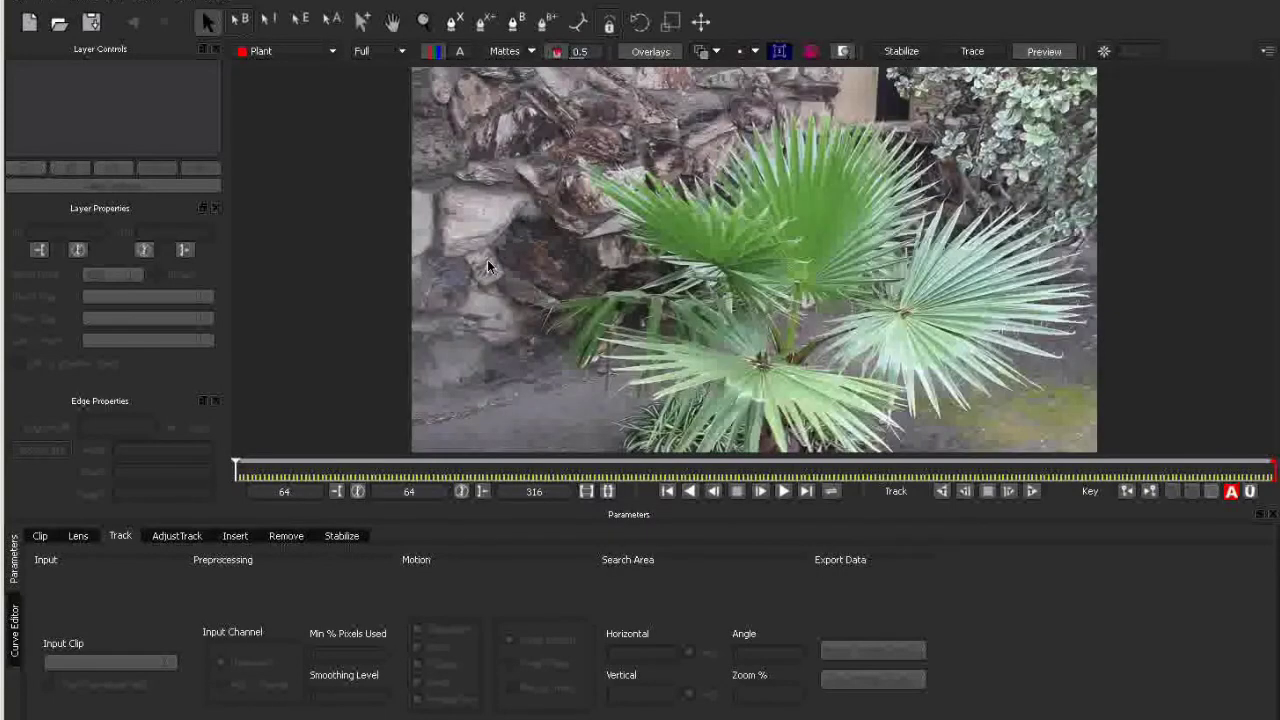
Draw a closed X-spline around the central upright palm leaf on the clip's first frame, following the edge where the neighbouring leaf overlaps it.
click(272, 470)
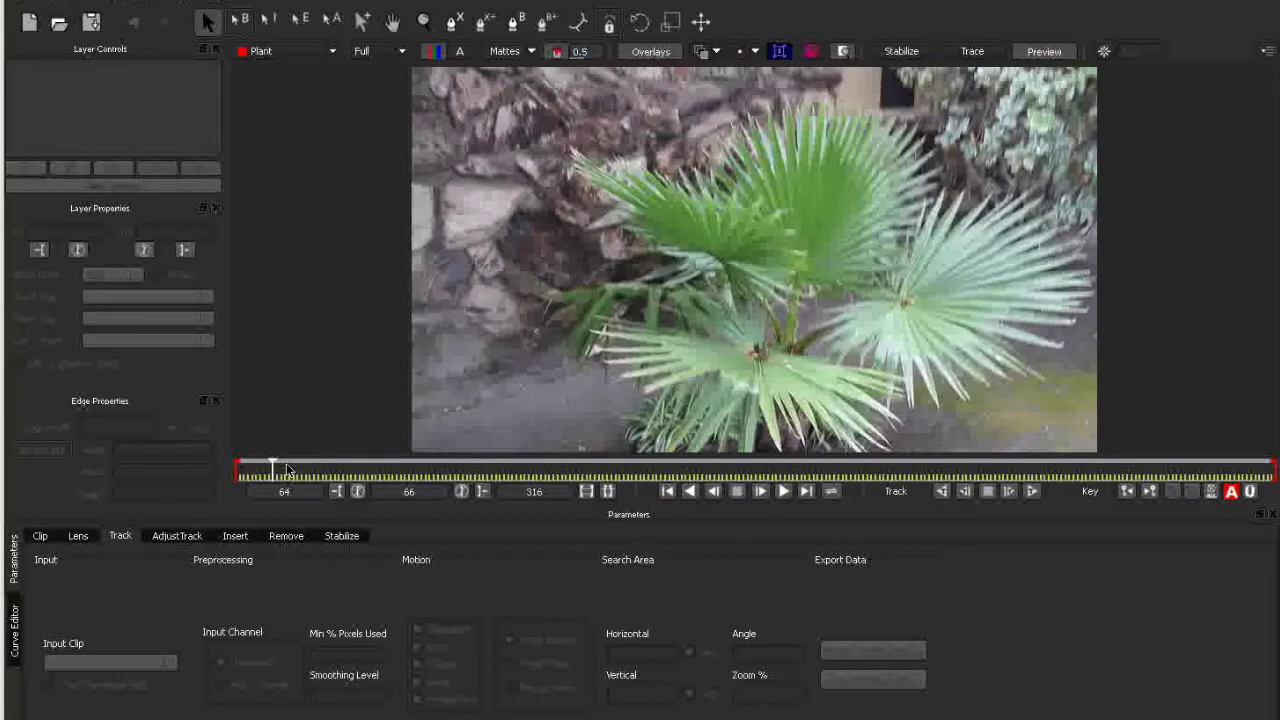
key(Home)
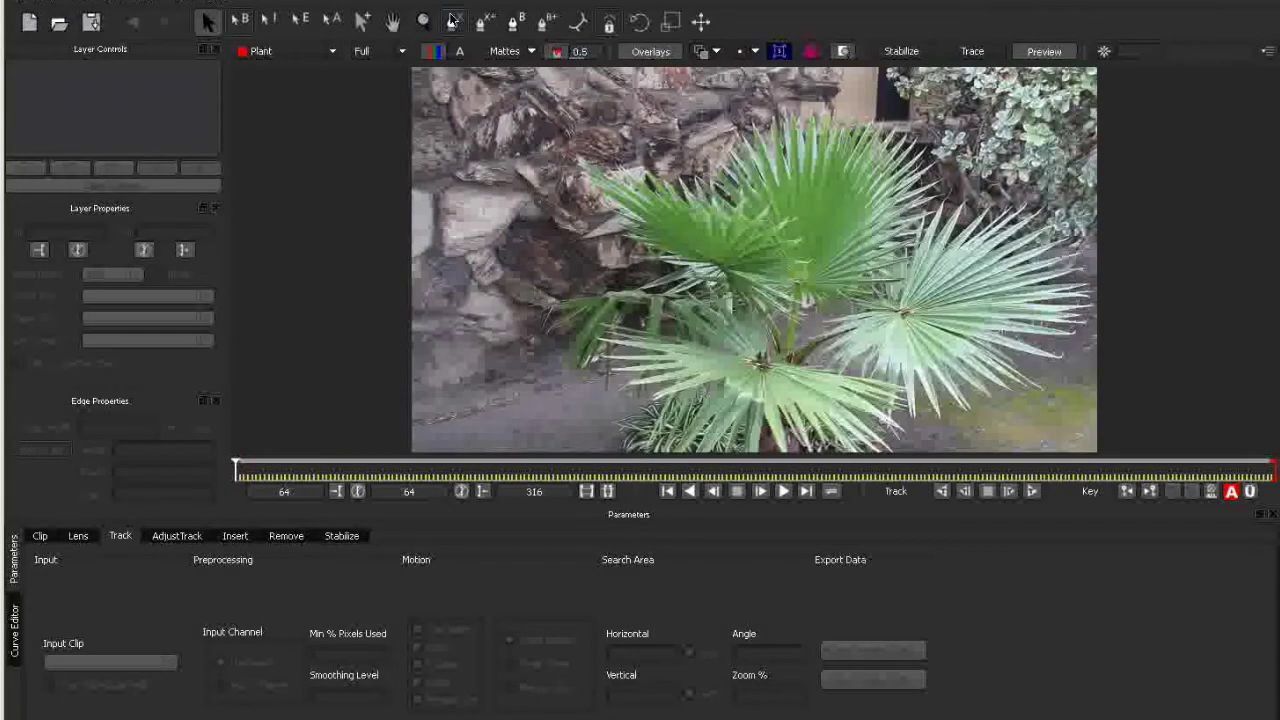
click(453, 20)
click(752, 127)
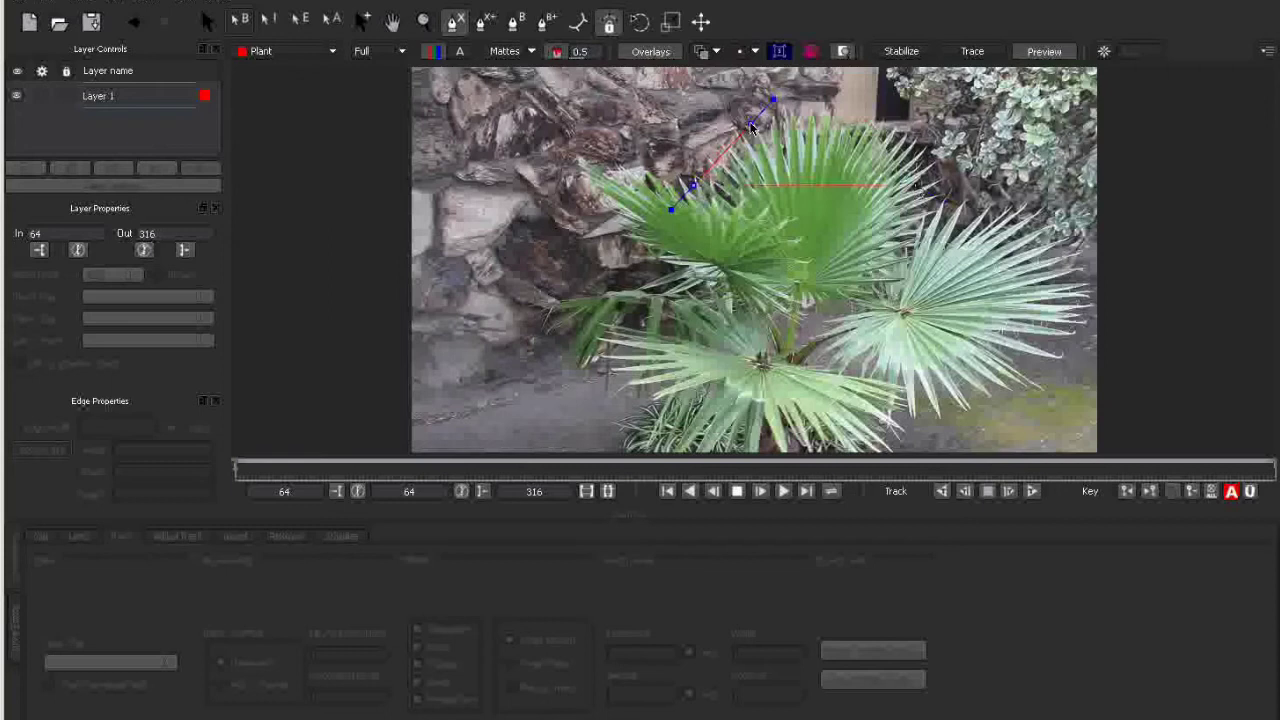
click(865, 117)
click(935, 190)
click(918, 278)
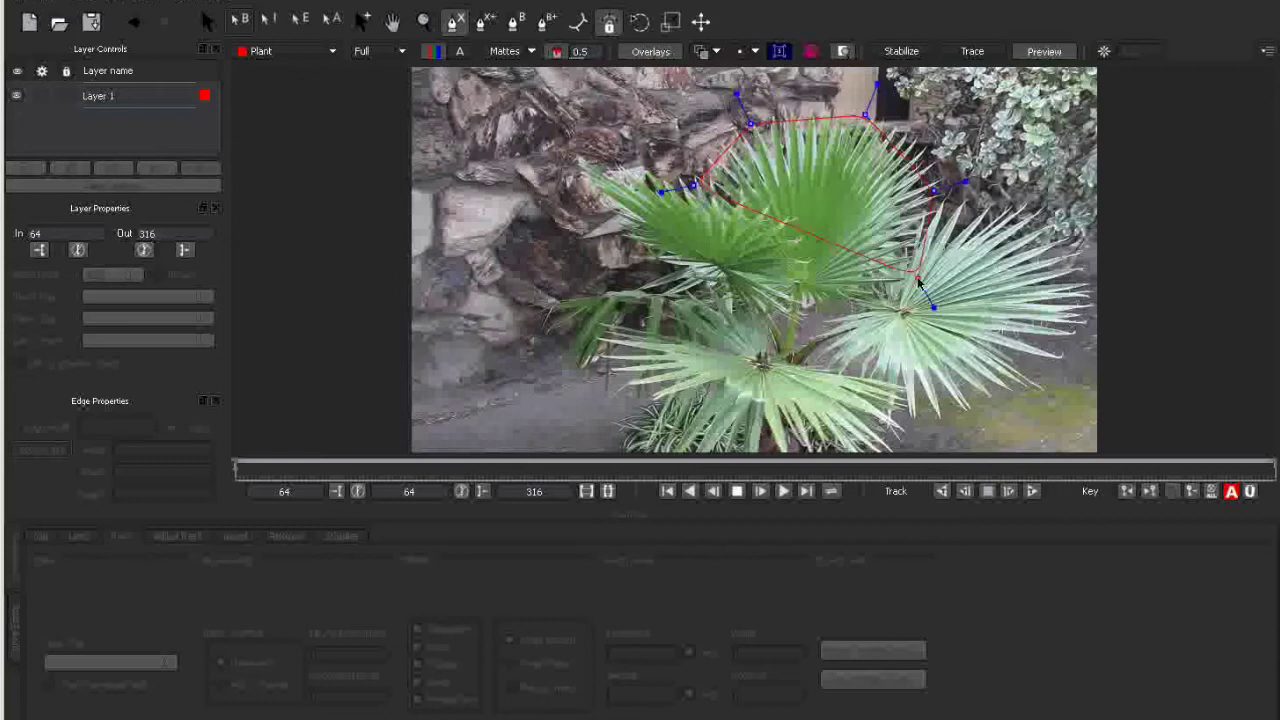
click(867, 320)
click(787, 322)
click(762, 268)
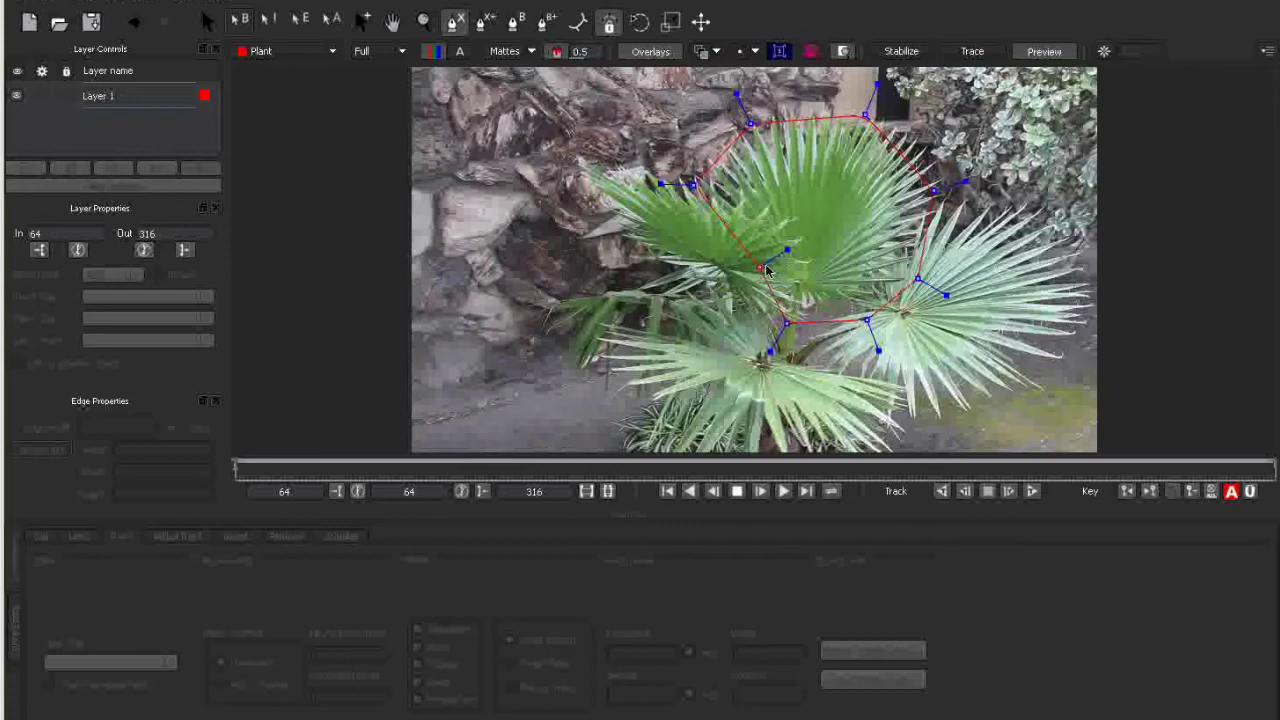
drag(762, 268, 788, 264)
click(759, 215)
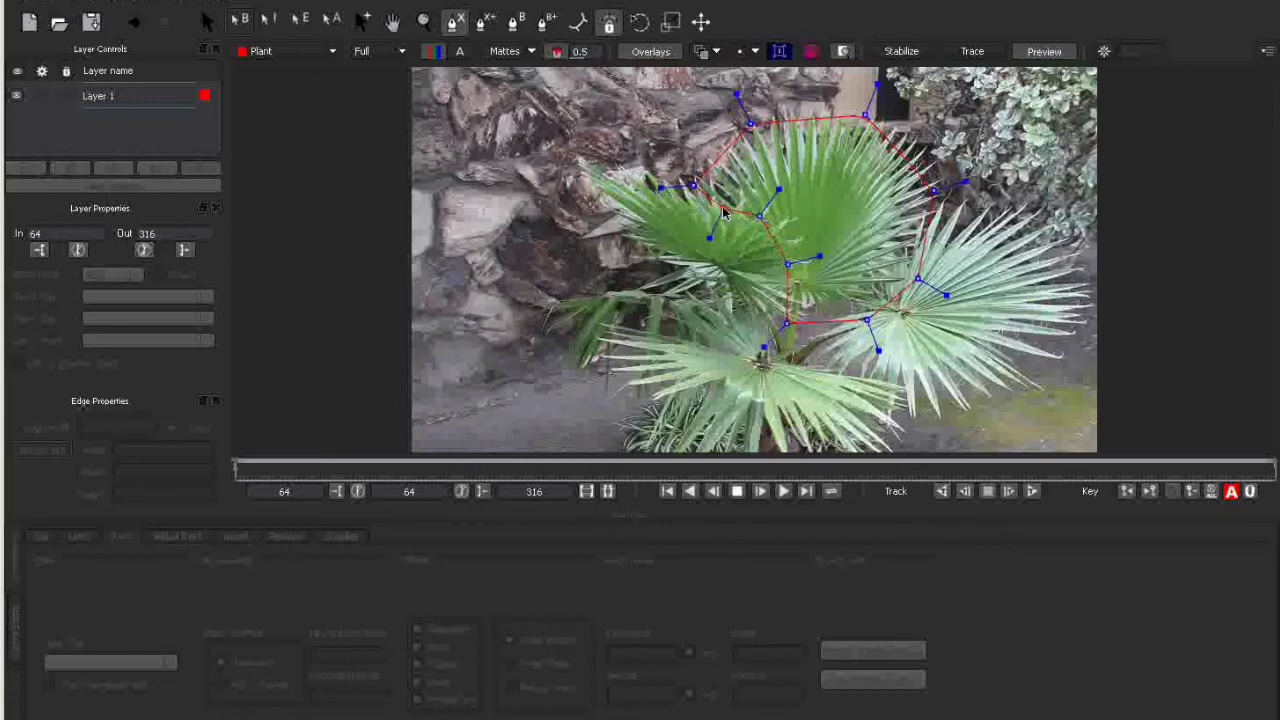
right_click(725, 210)
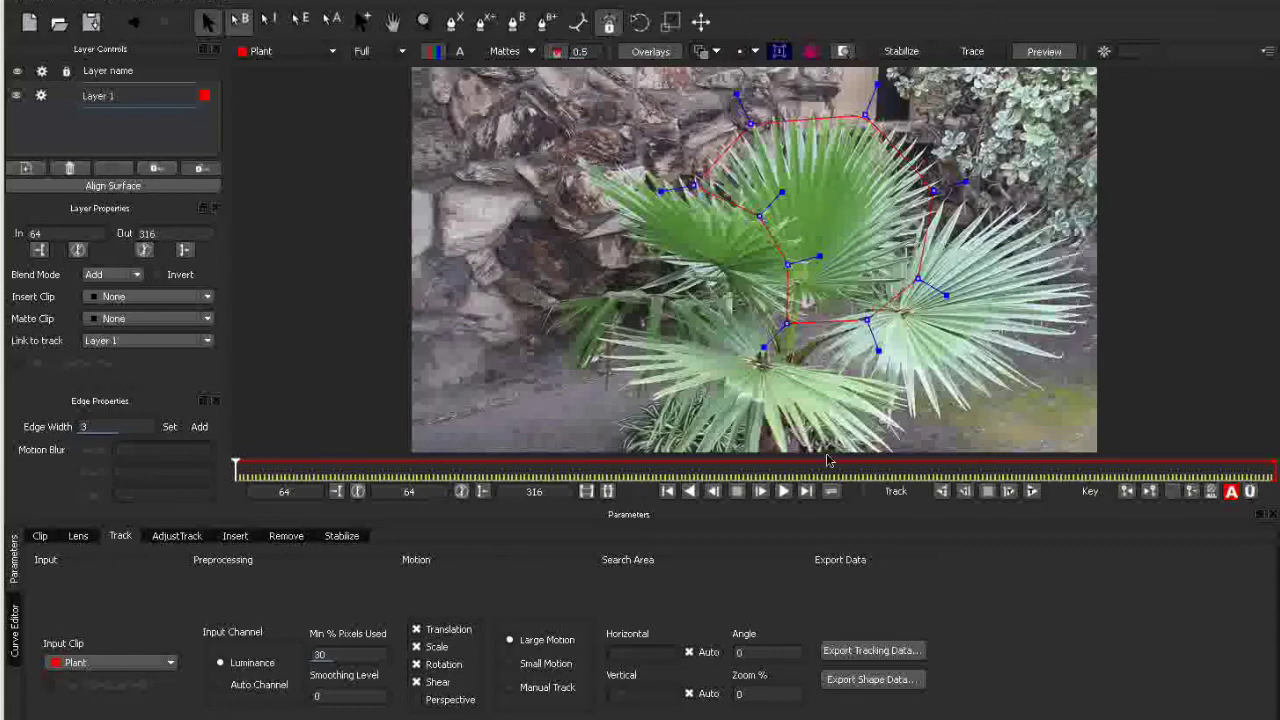
Track the leaf layer forward to the clip's last frame using translation, scale, rotation and shear.
click(1031, 492)
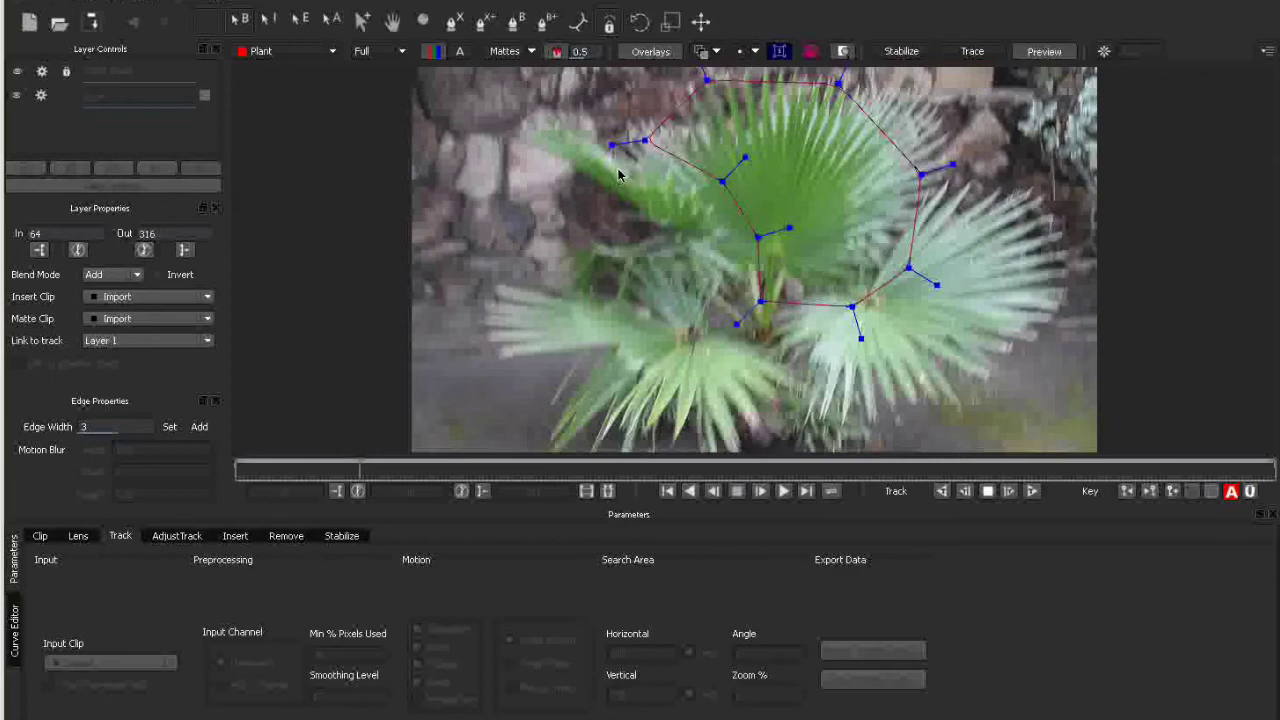
key(t)
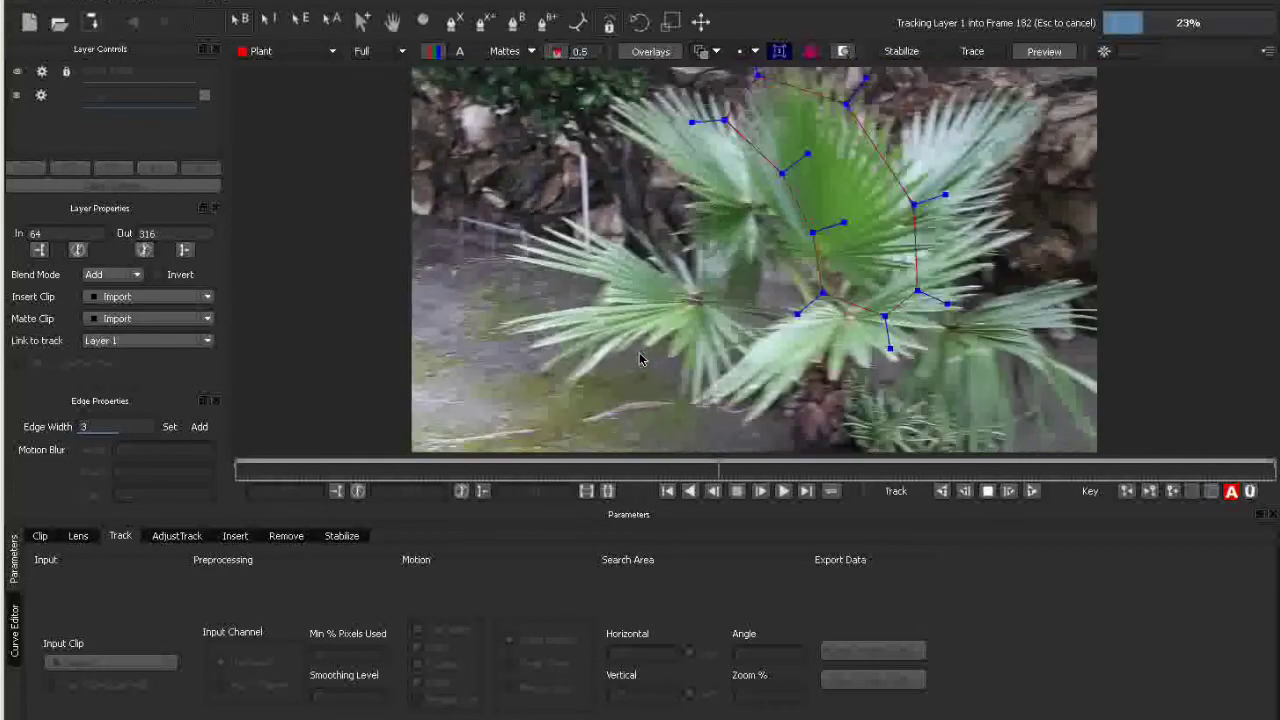
key(Escape)
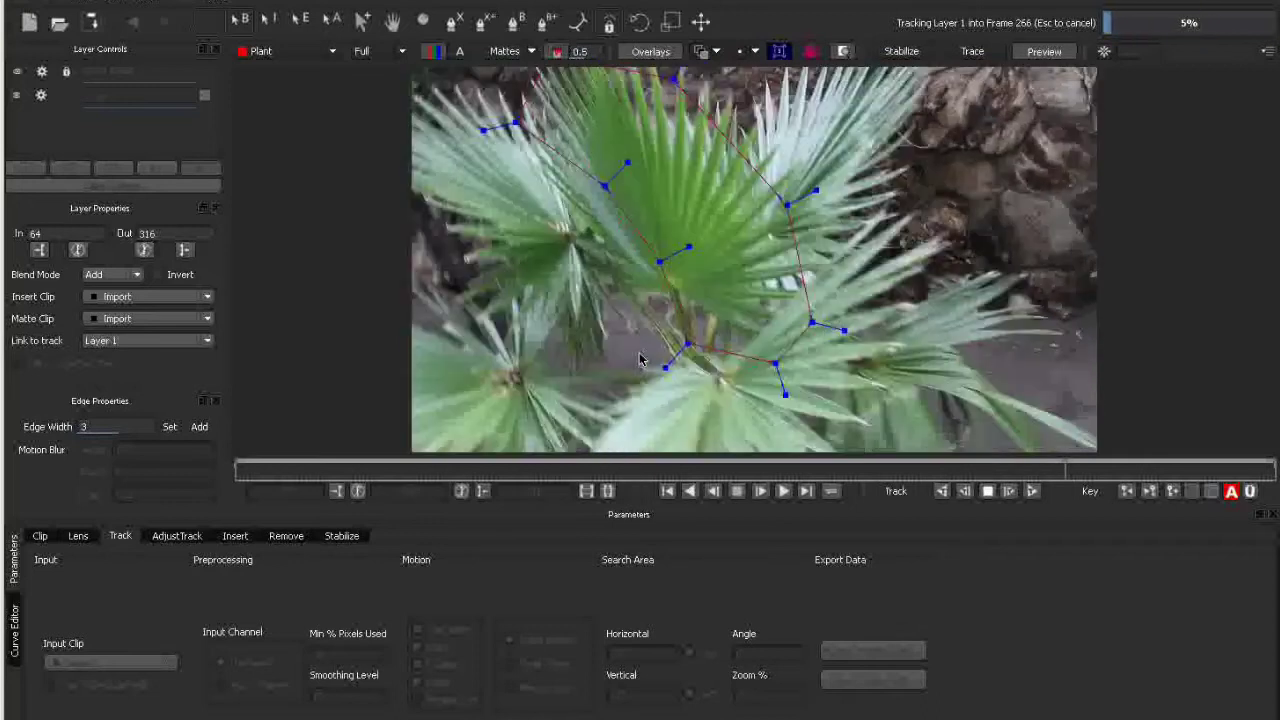
key(t)
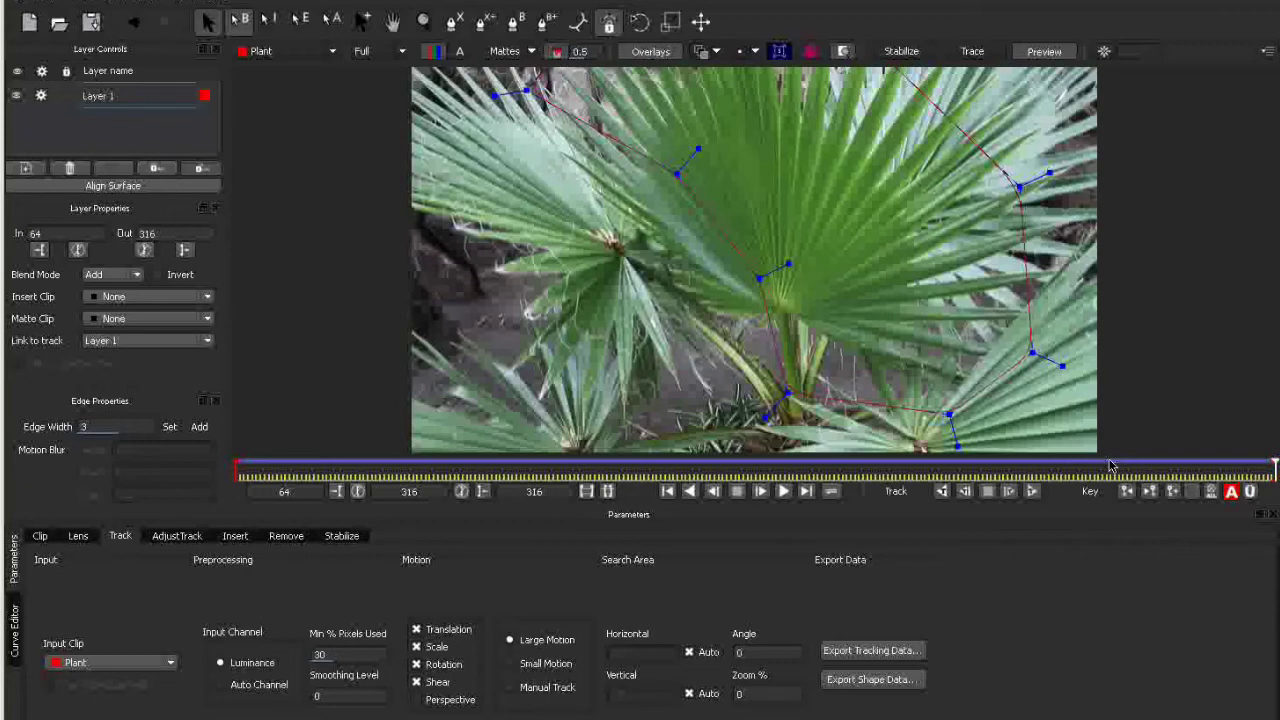
Scrub through the tracked frames to check how well the spline follows the central leaf.
click(570, 467)
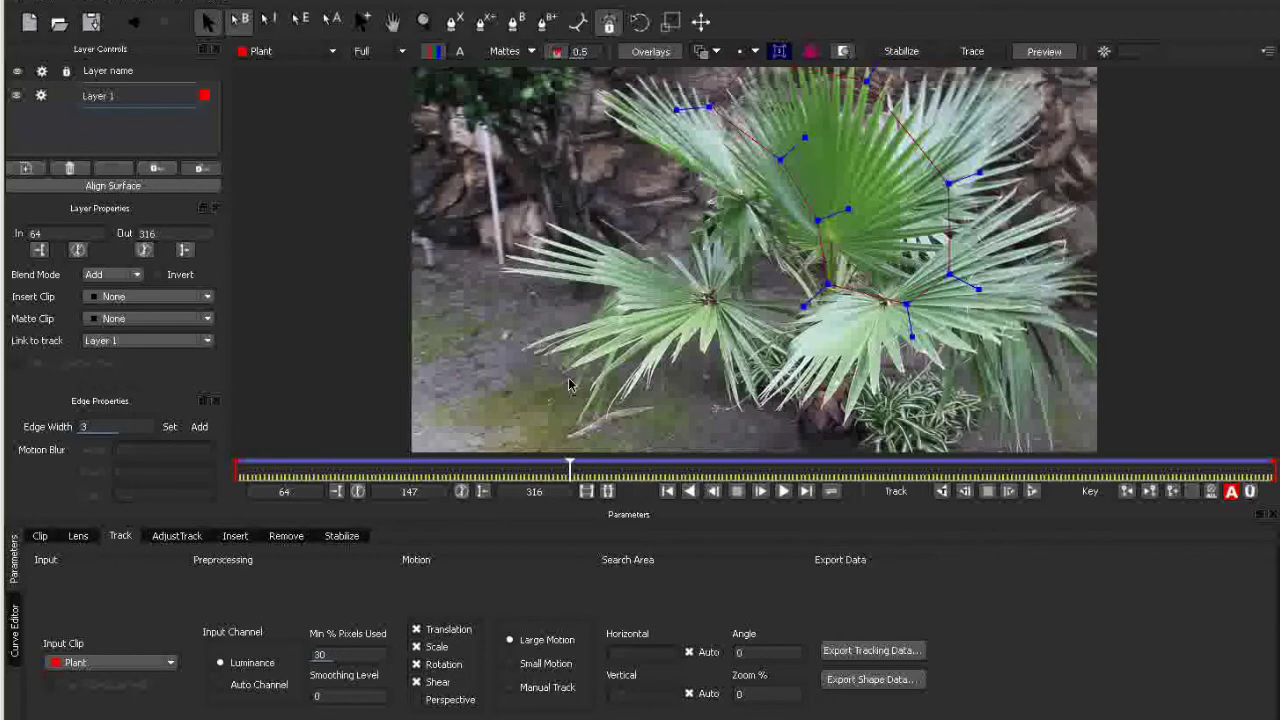
drag(568, 384, 395, 388)
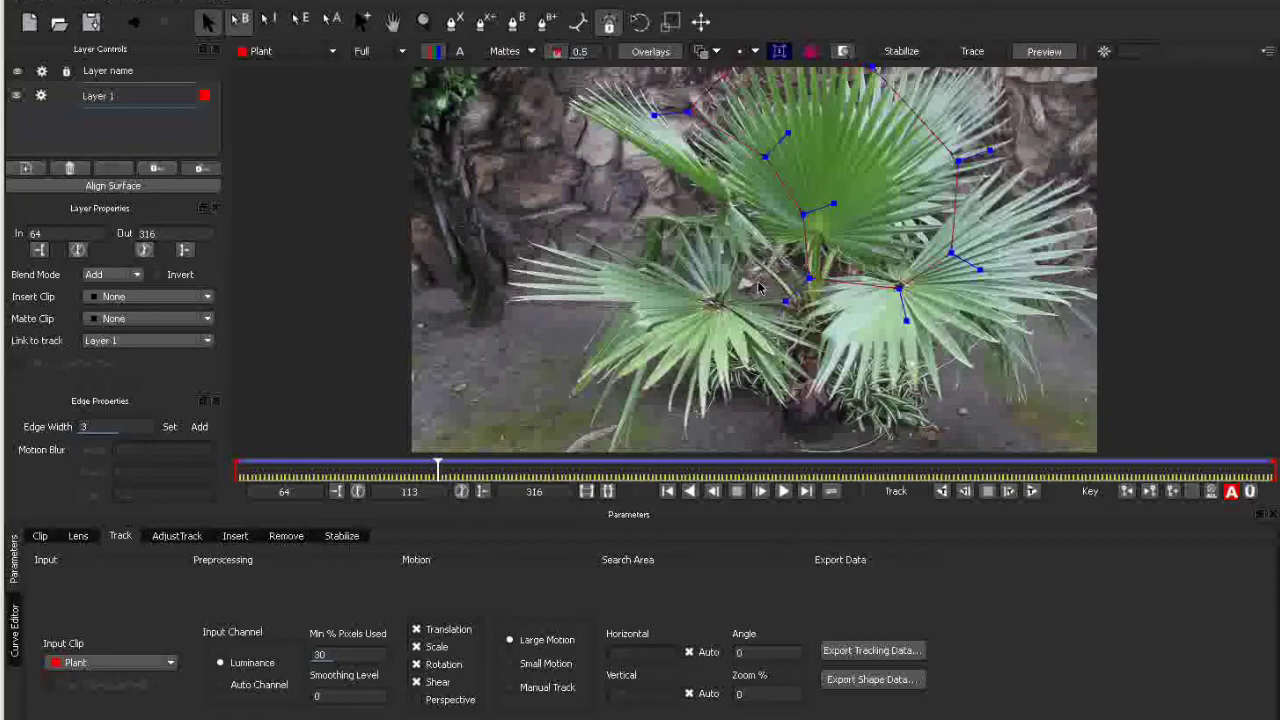
drag(440, 463, 491, 460)
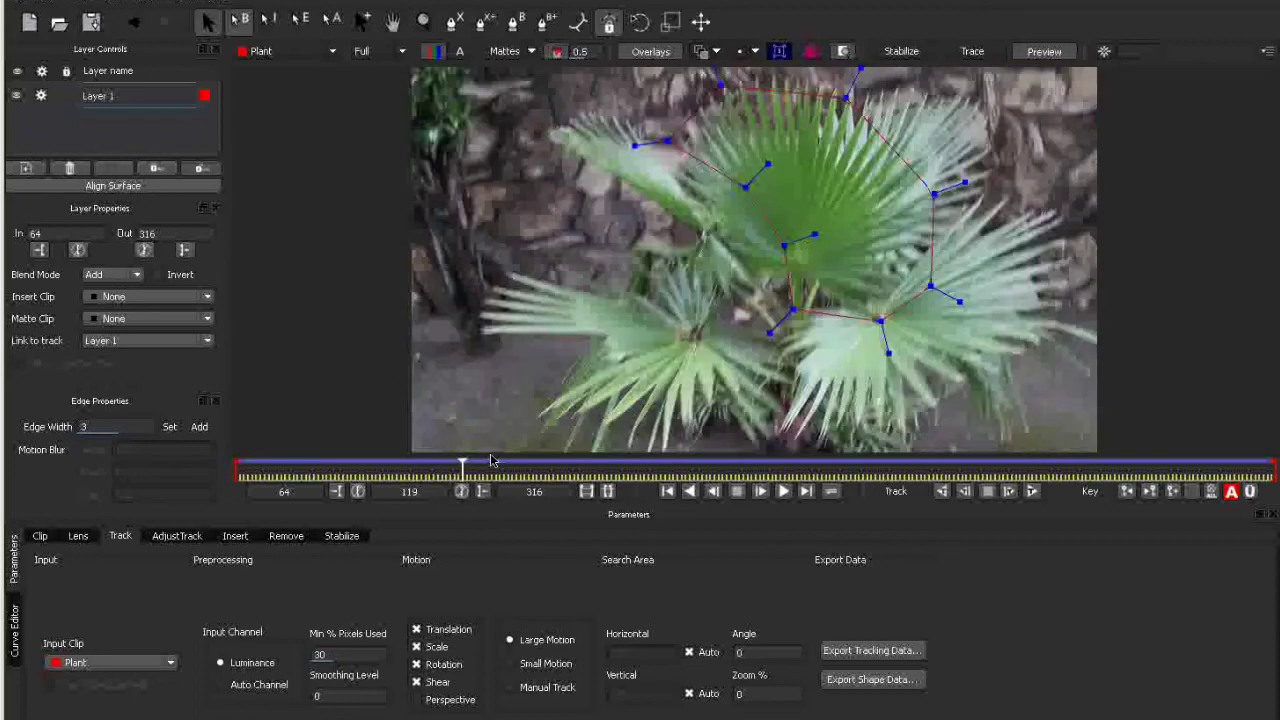
Go to frame 124 and export the tracking data of the leaf layer.
click(483, 468)
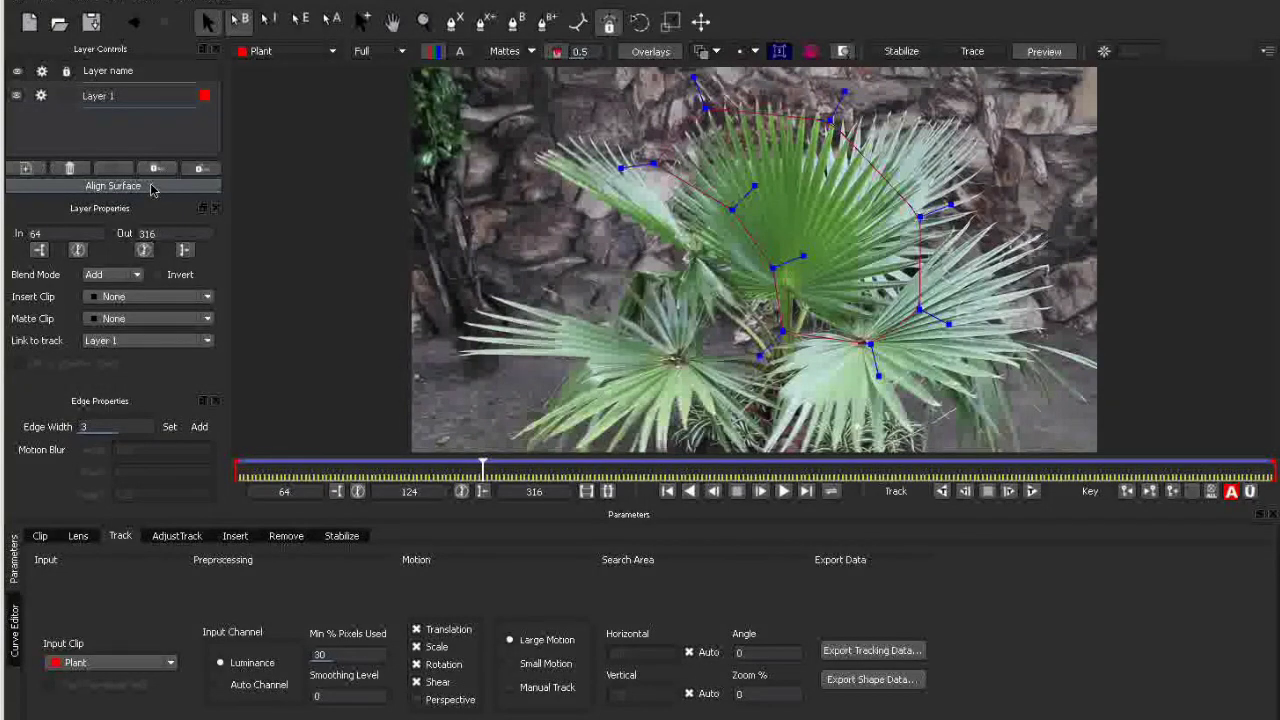
click(900, 654)
click(640, 356)
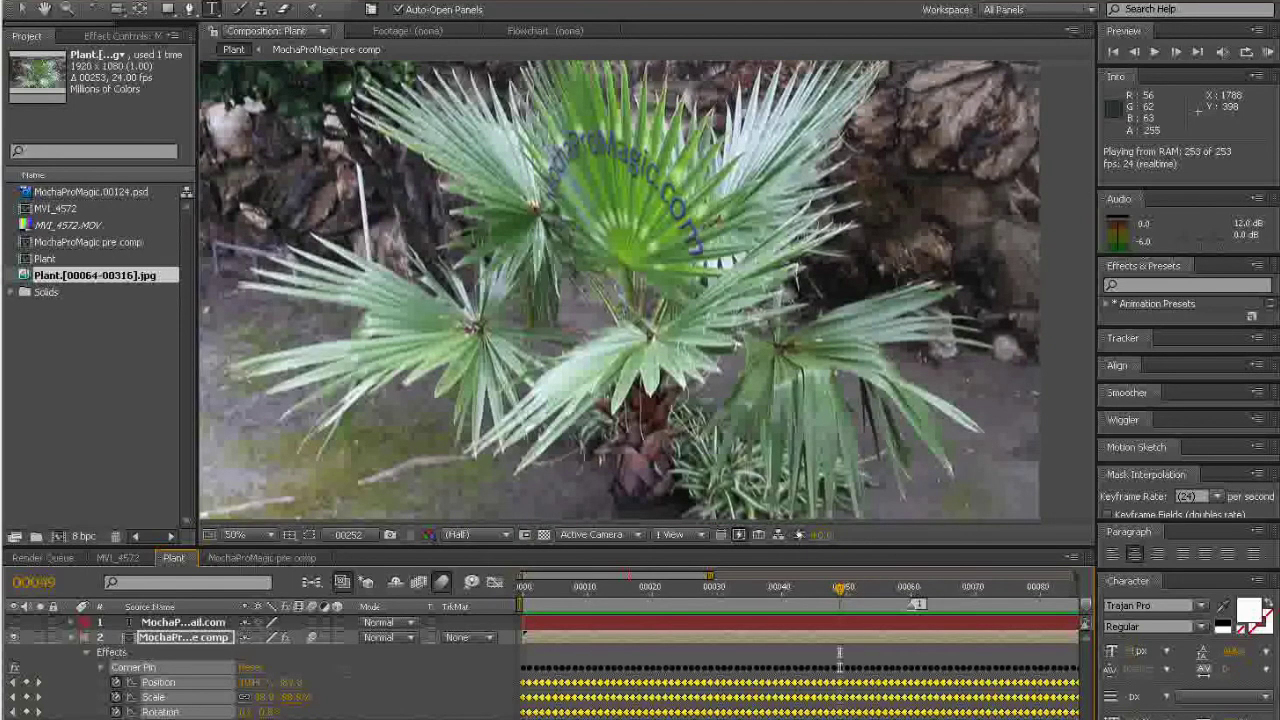
Switch to After Effects and preview the Plant composition to check the MochaProMagic.com text on the leaf.
key(space)
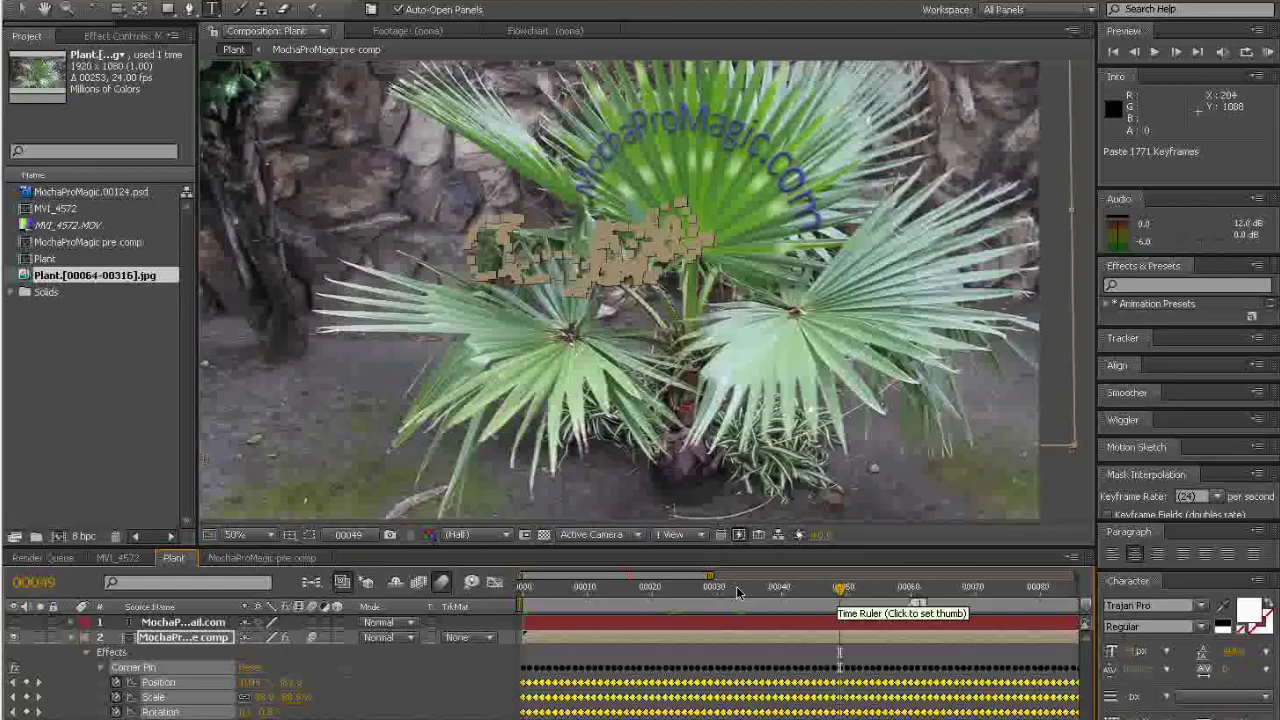
key(space)
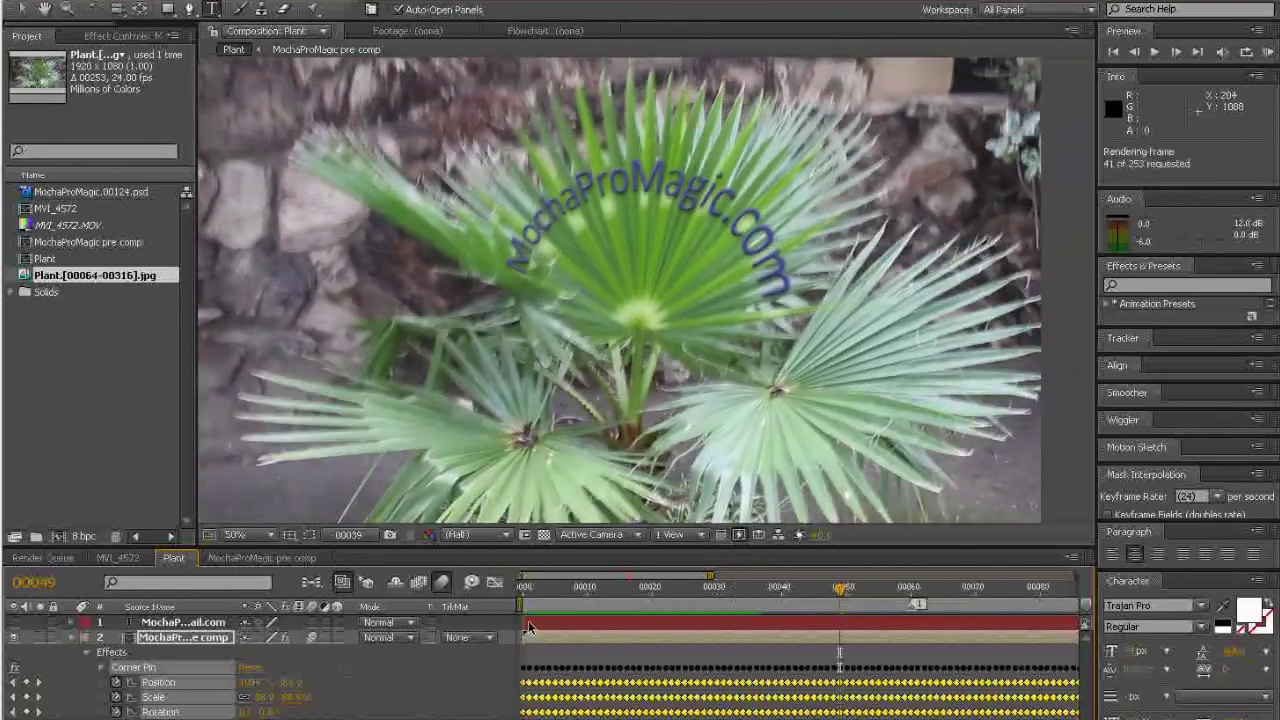